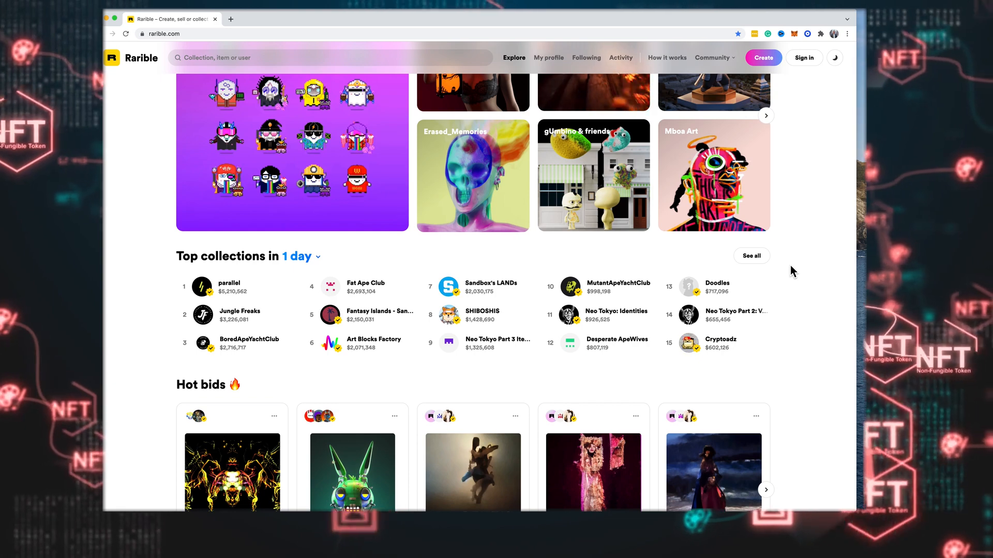
- Sign in with the Coinbase wallet and approve its connection to rarible.com
scroll(791, 265, down, 1)
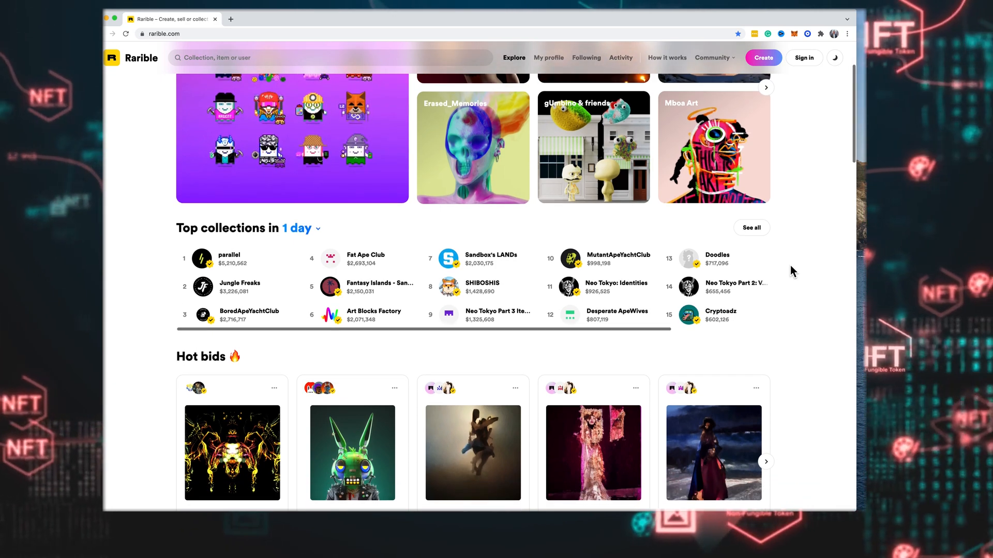
scroll(790, 266, up, 4)
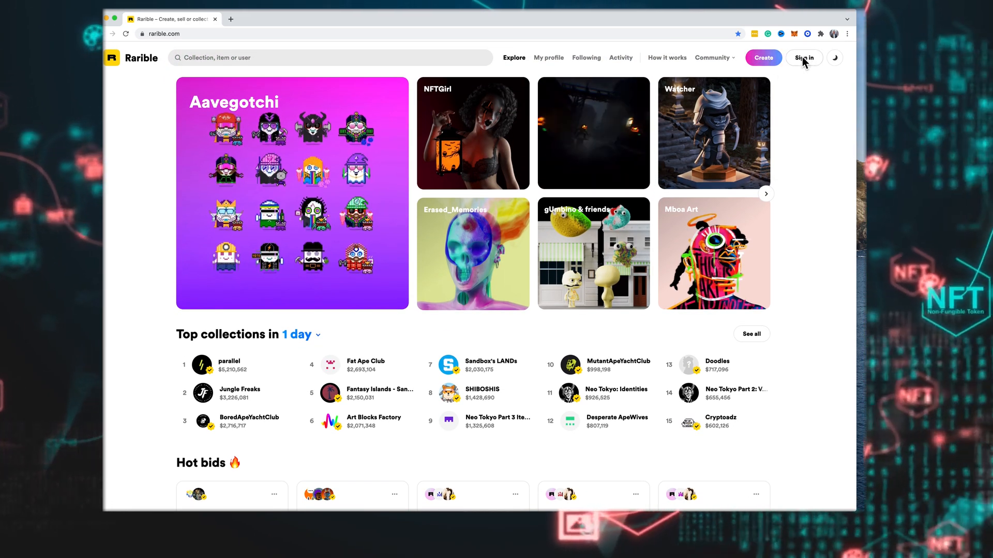
click(803, 58)
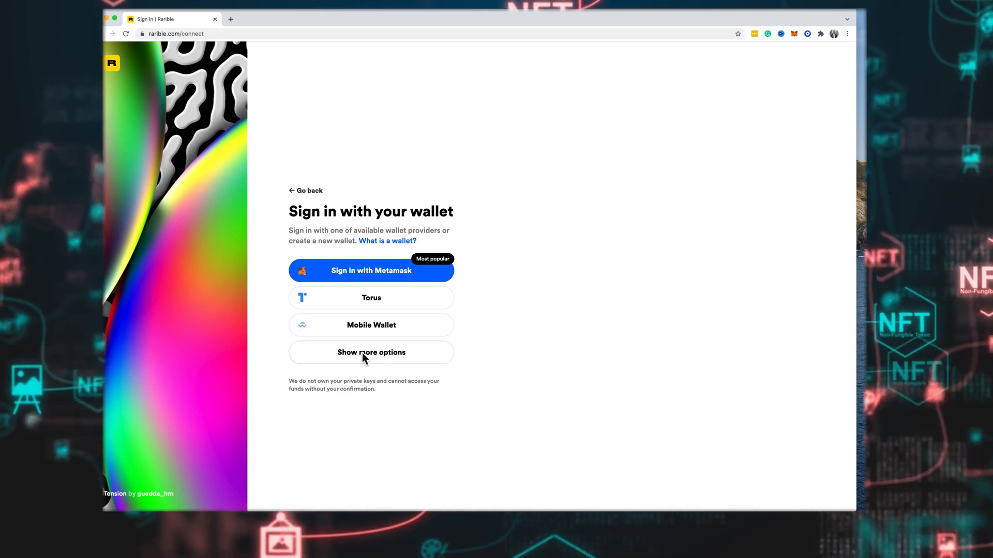
click(362, 352)
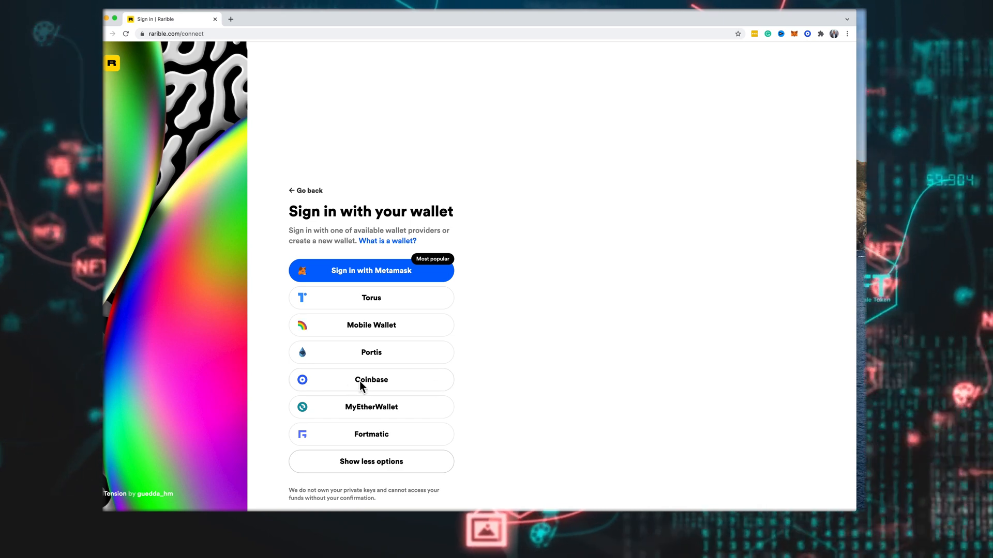
scroll(365, 380, down, 1)
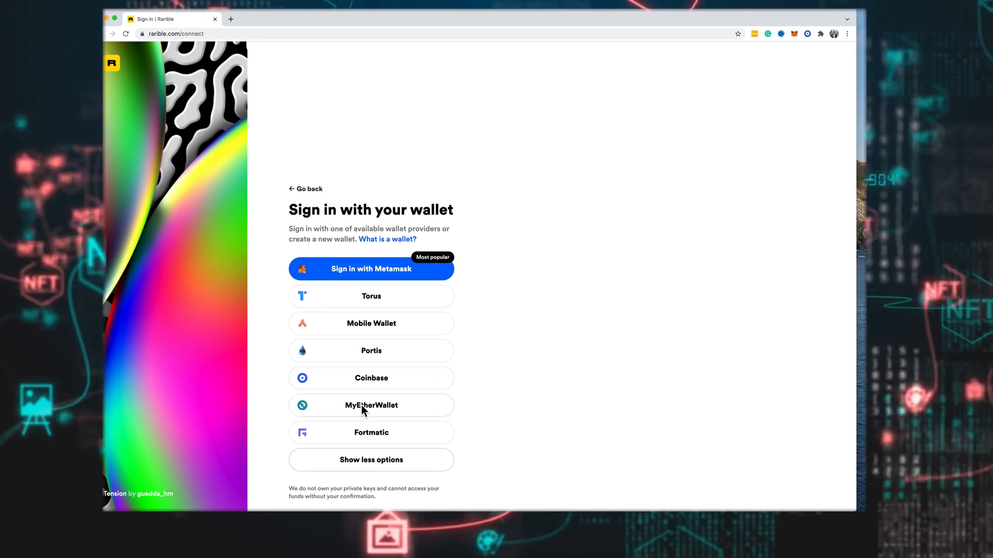
scroll(396, 380, up, 1)
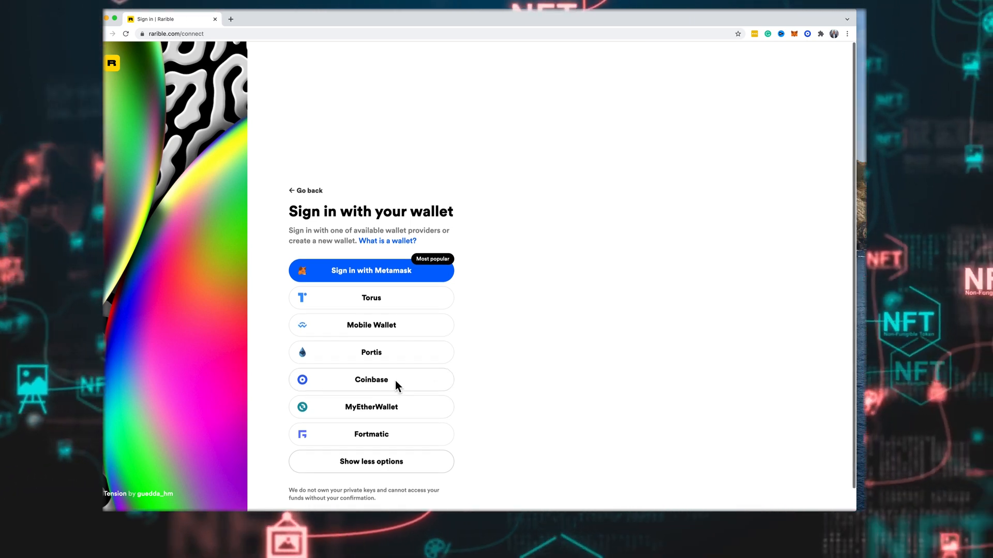
click(370, 387)
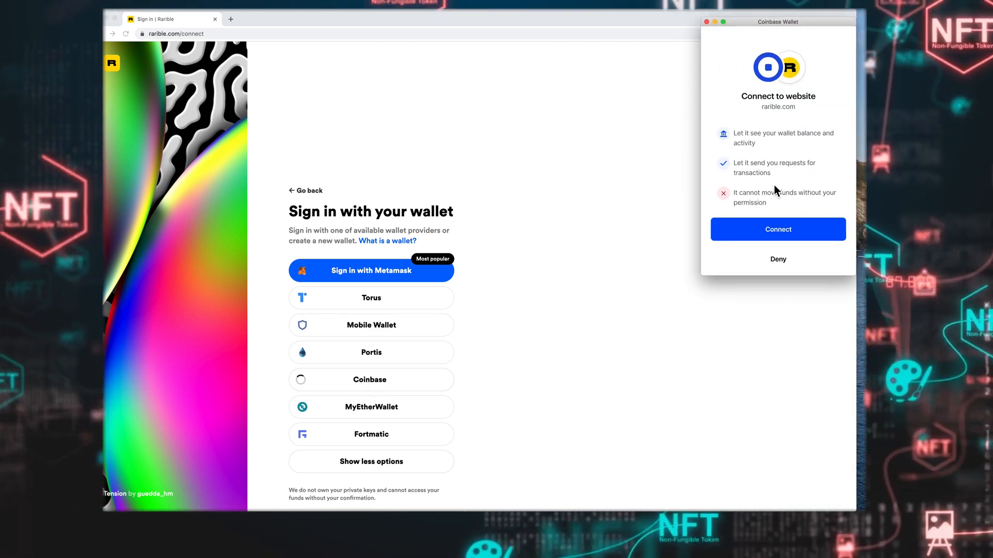
click(769, 231)
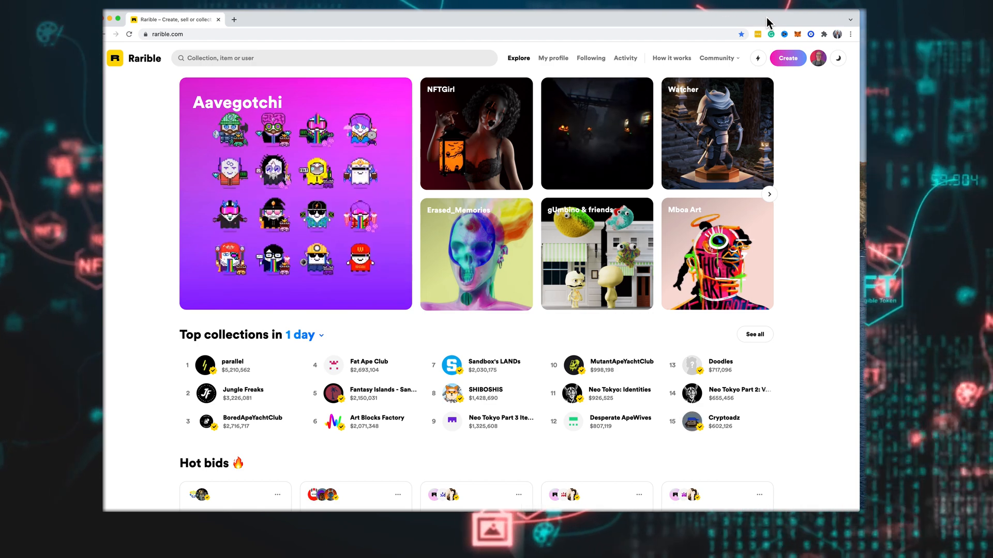
- Open the account's own profile and look through the collectibles it owns
click(823, 60)
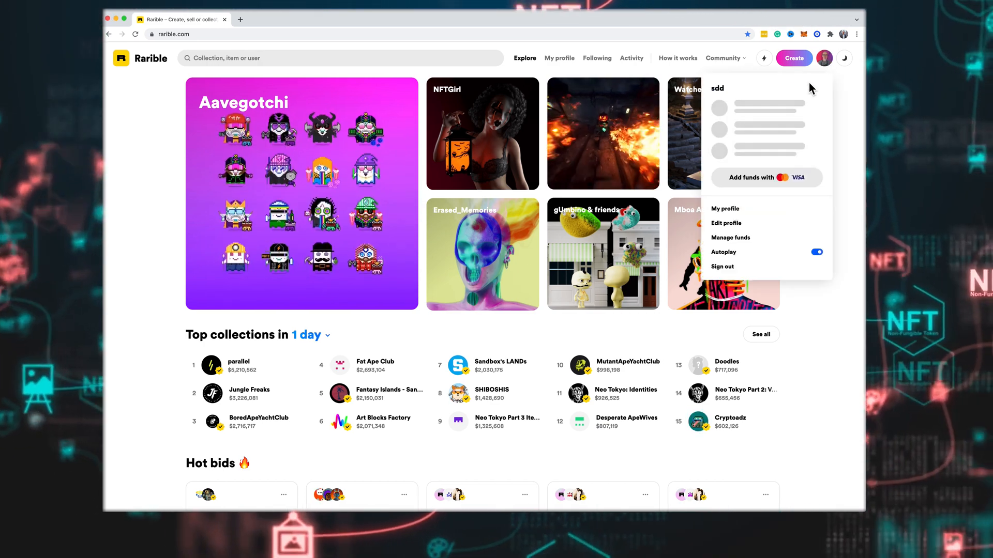
click(725, 210)
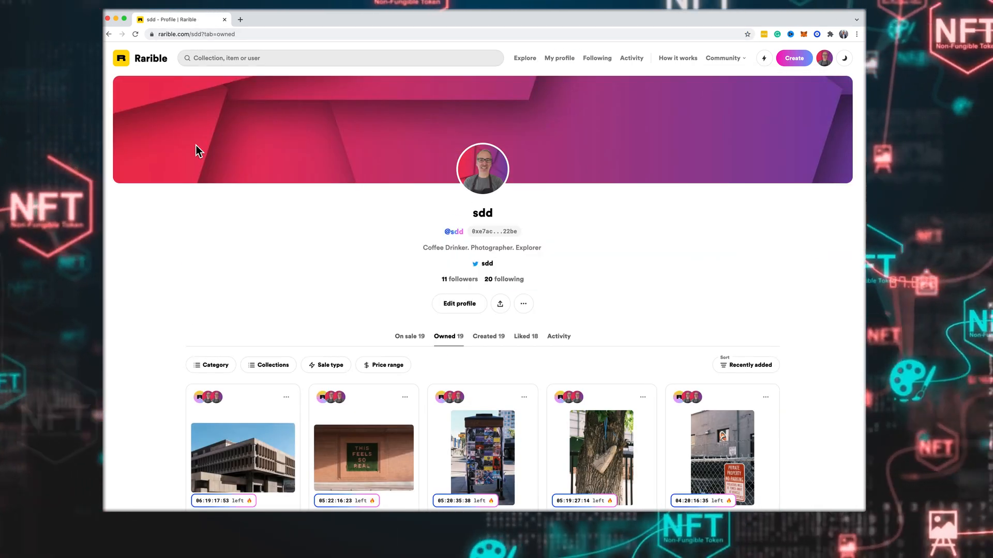
scroll(327, 261, down, 3)
scroll(347, 263, down, 4)
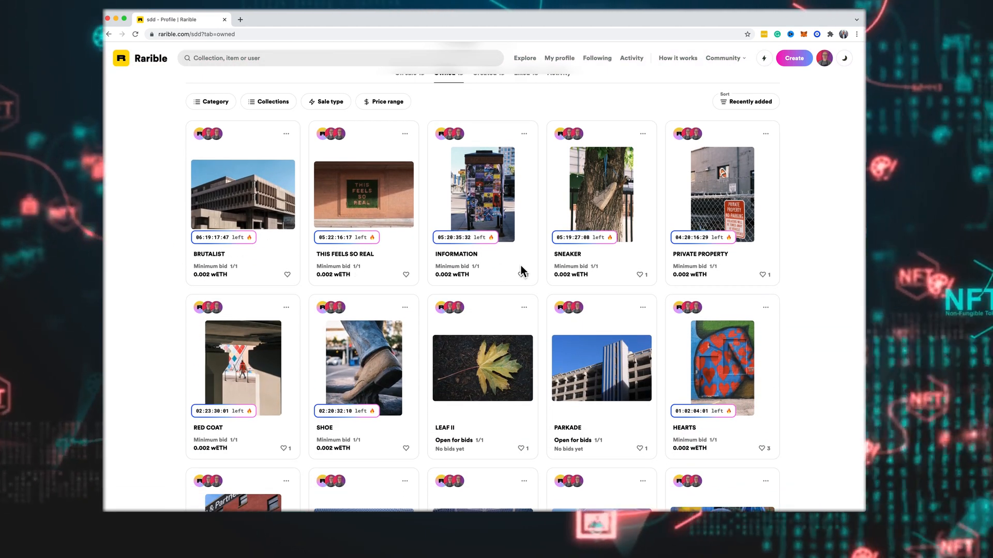
scroll(572, 258, down, 4)
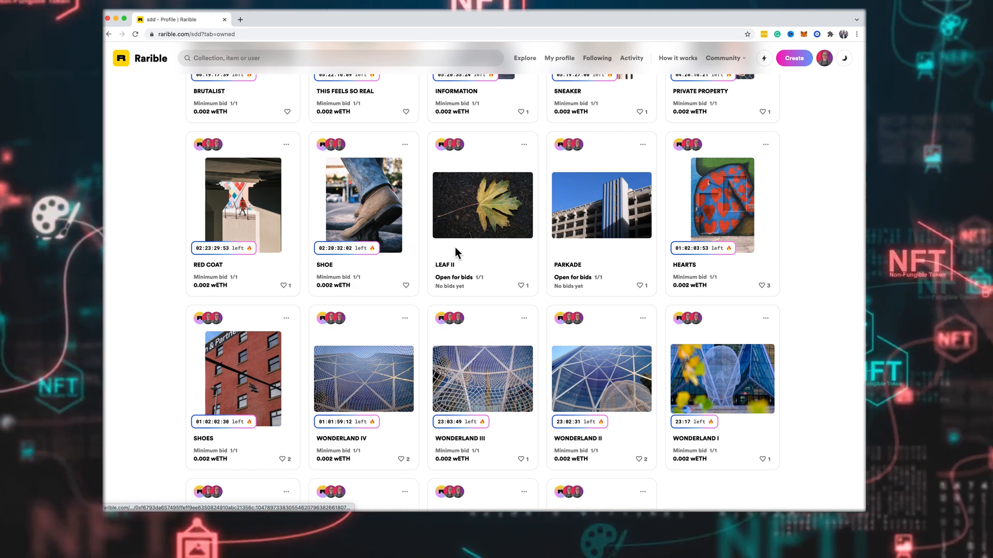
scroll(466, 260, down, 3)
scroll(465, 259, up, 12)
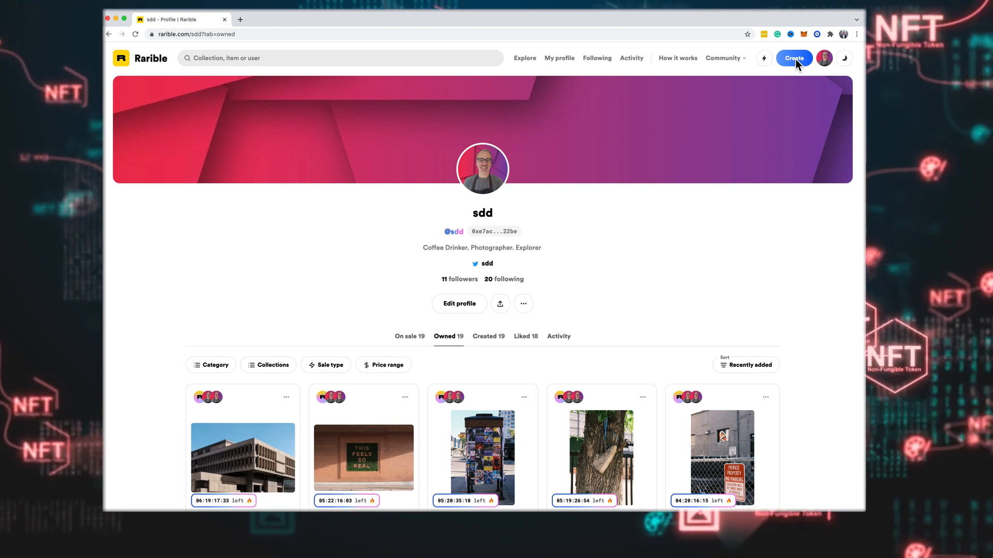
- Start a new single collectible and upload the photo of the two high-rise towers as its file
click(796, 59)
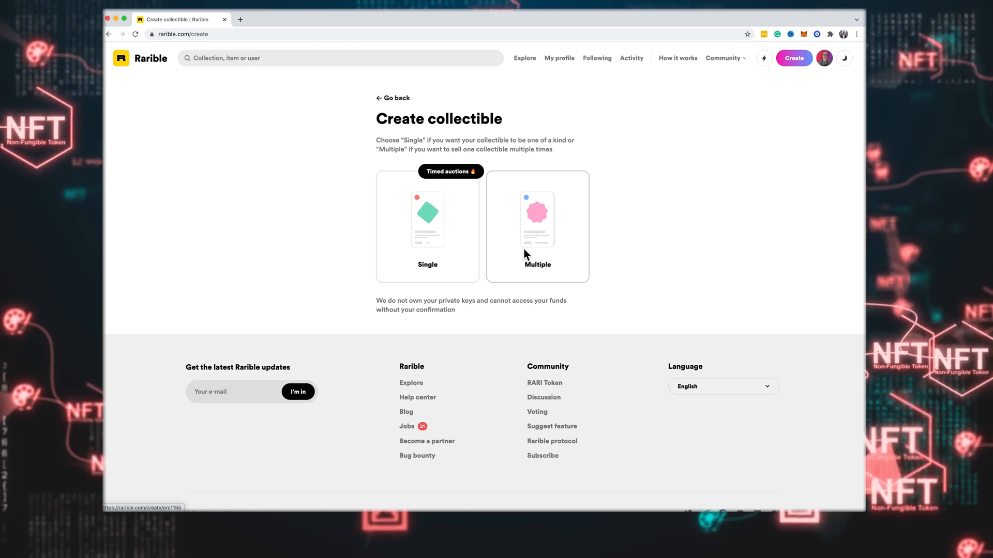
click(431, 225)
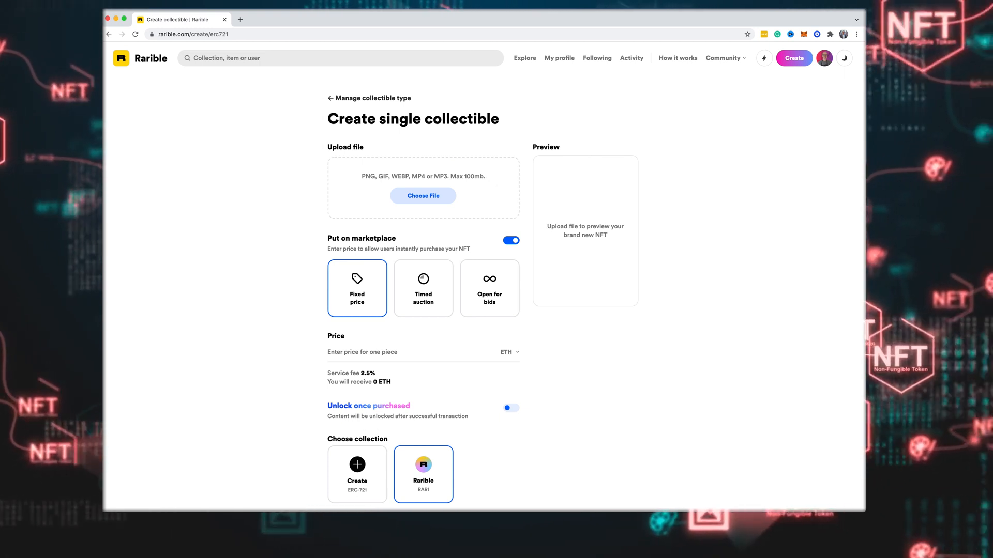
drag(858, 254, 417, 183)
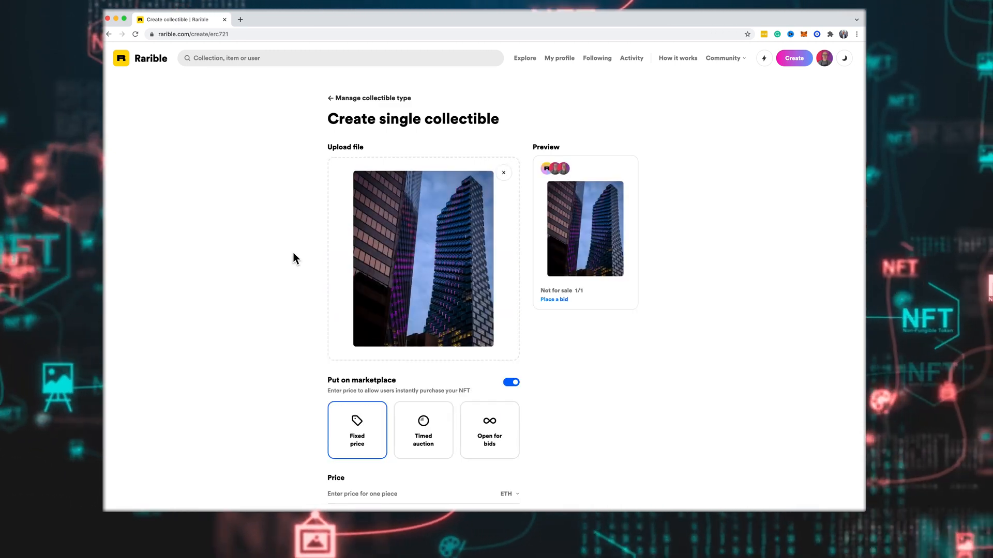
- Choose a timed auction as the marketplace sale type for the collectible
scroll(293, 253, down, 3)
scroll(293, 252, down, 2)
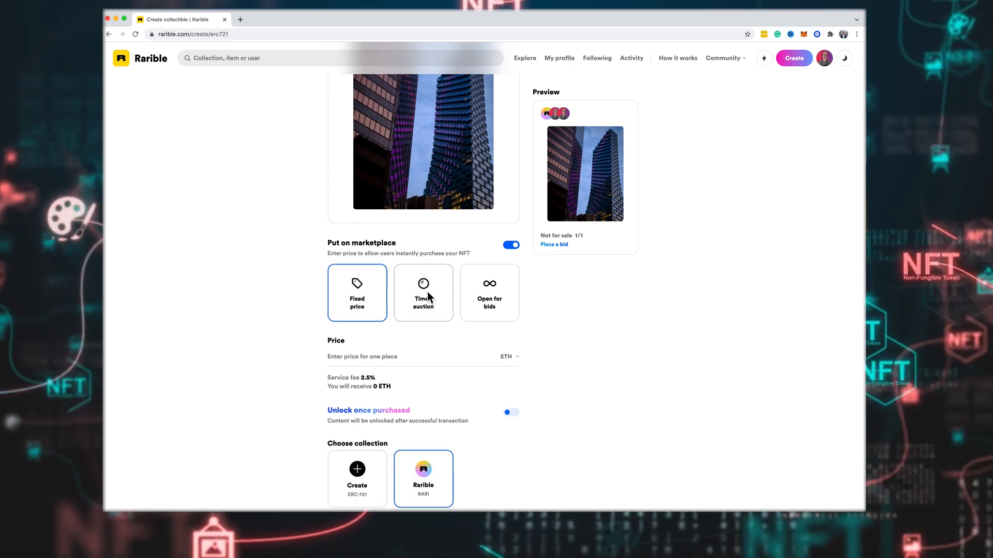
click(427, 293)
scroll(279, 305, down, 1)
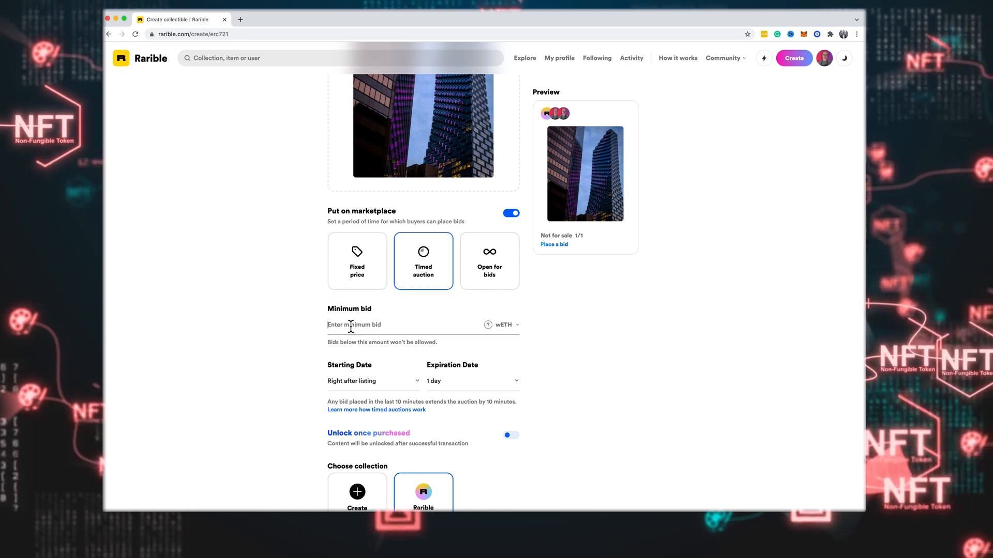
- Set the auction's minimum bid to 0.002 wETH and its expiration to 7 days
mouse_move(490, 328)
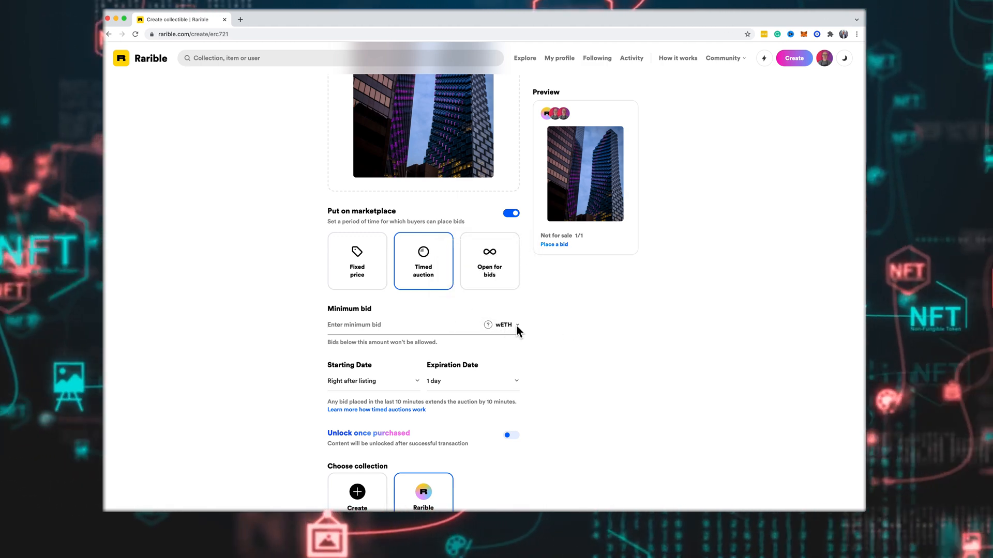
click(516, 326)
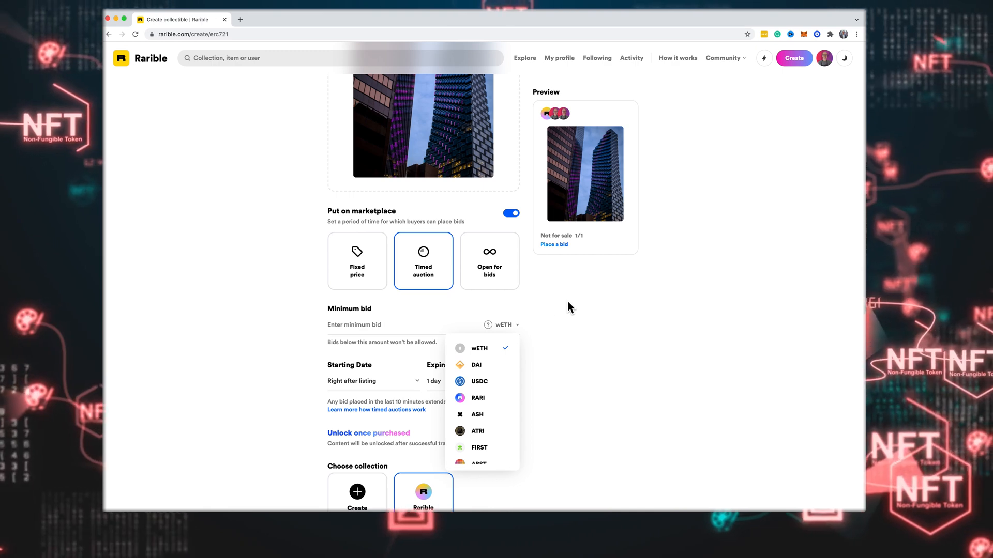
click(355, 325)
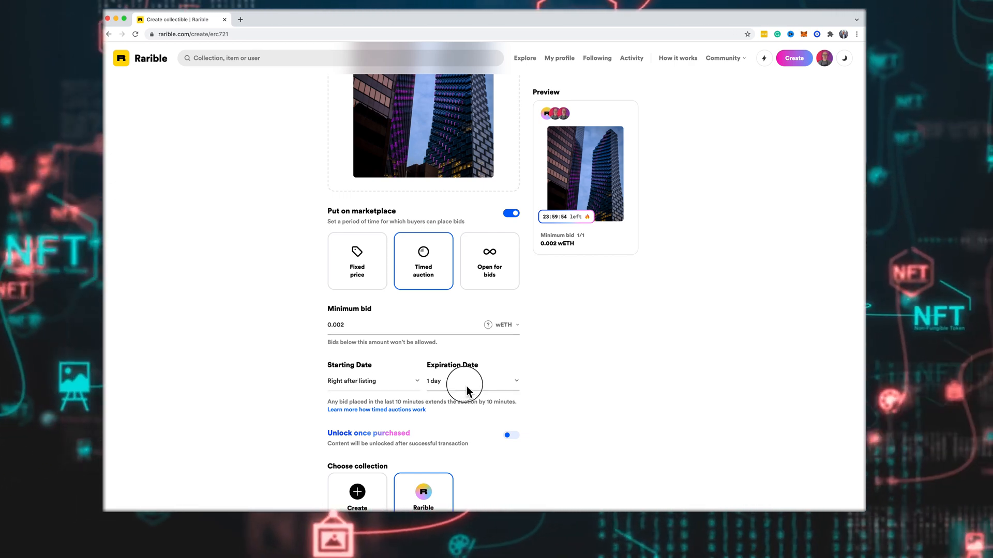
click(517, 383)
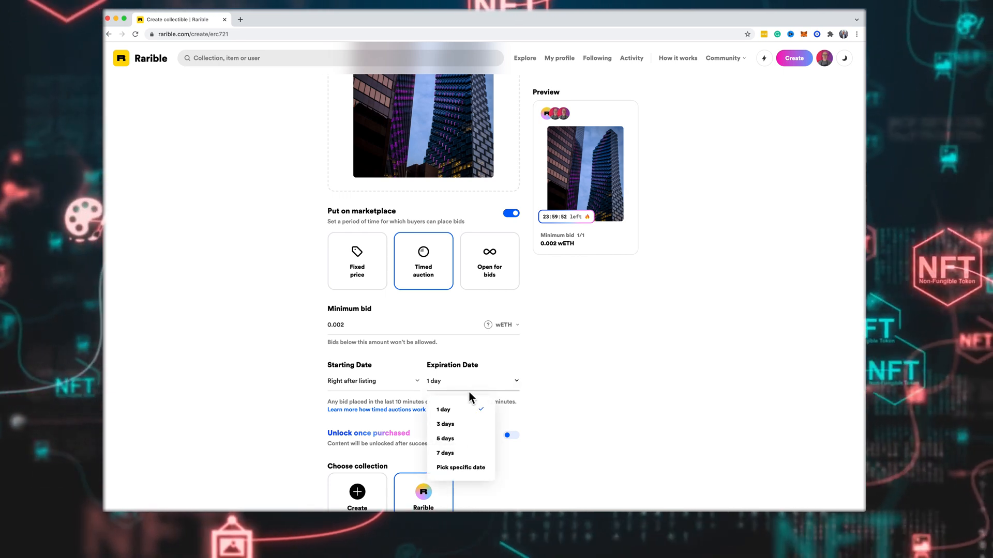
click(447, 455)
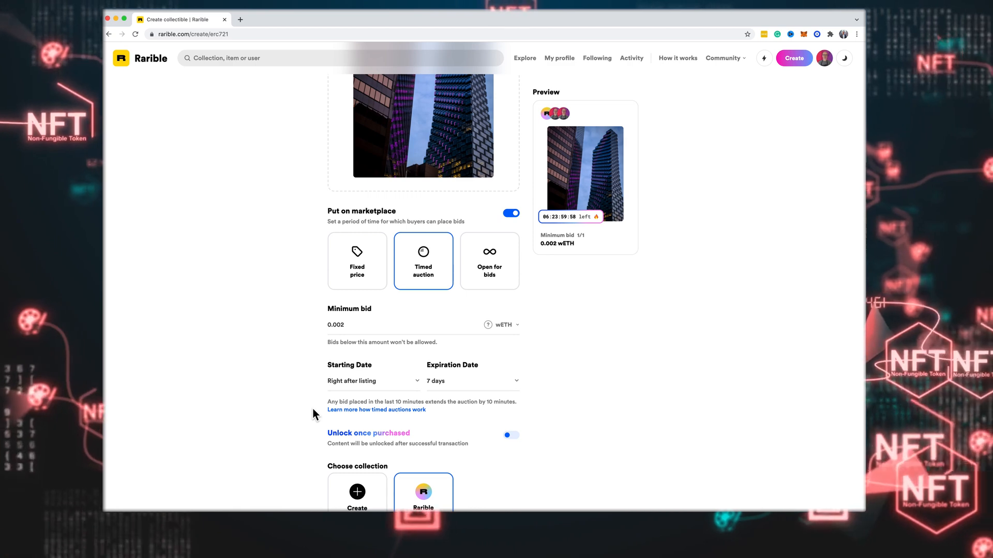
- Turn on the unlock-once-purchased option to view its content field, and switch it off again
scroll(313, 409, down, 1)
scroll(306, 387, down, 2)
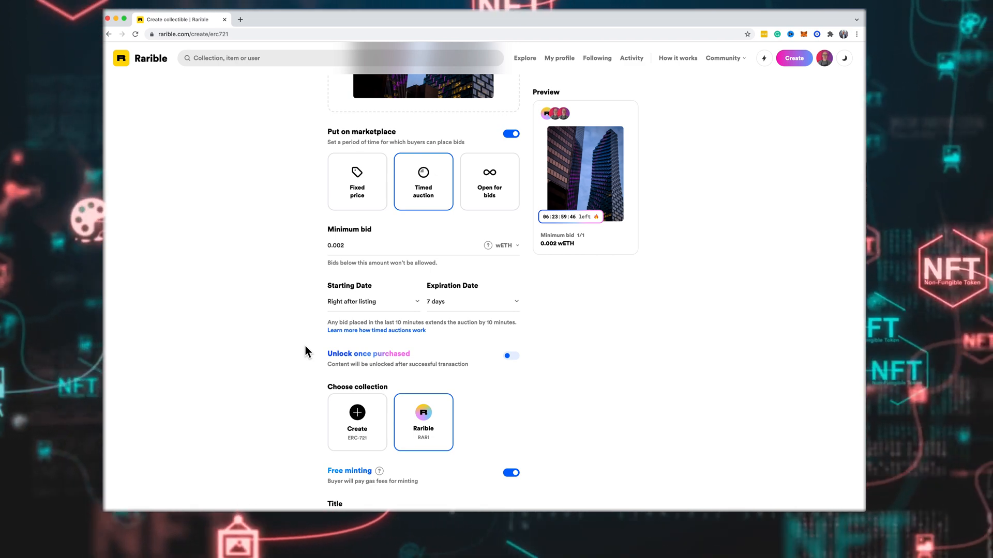
scroll(579, 368, down, 1)
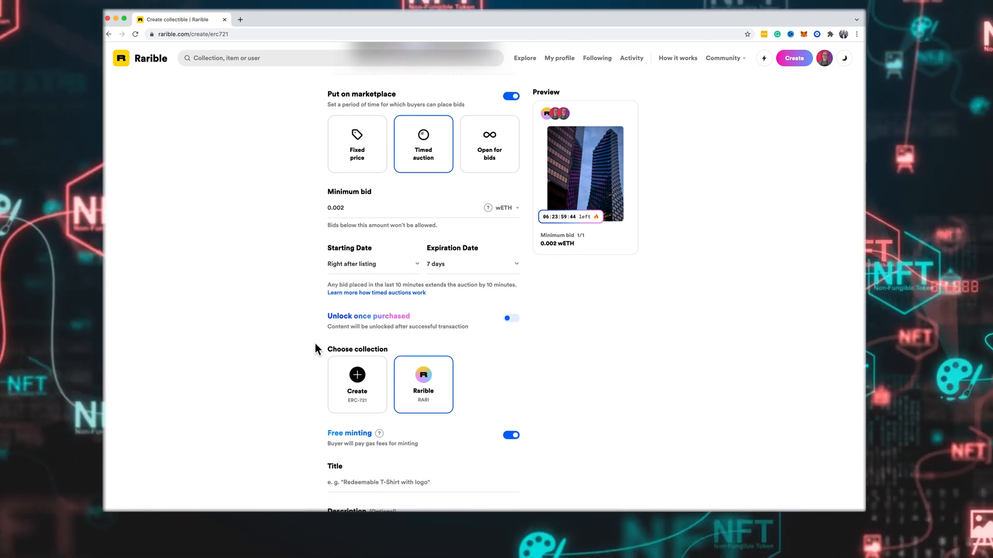
scroll(309, 345, down, 1)
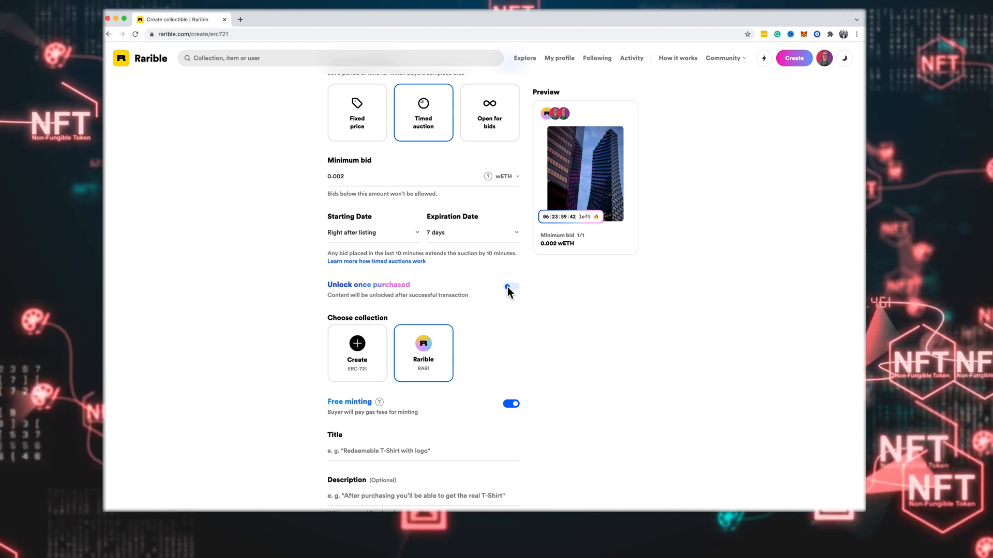
click(510, 288)
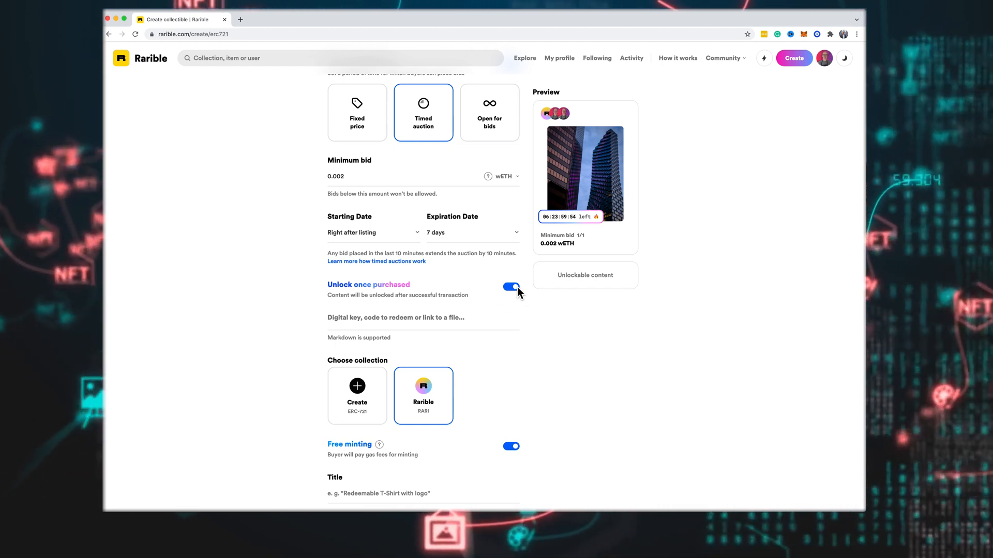
click(516, 287)
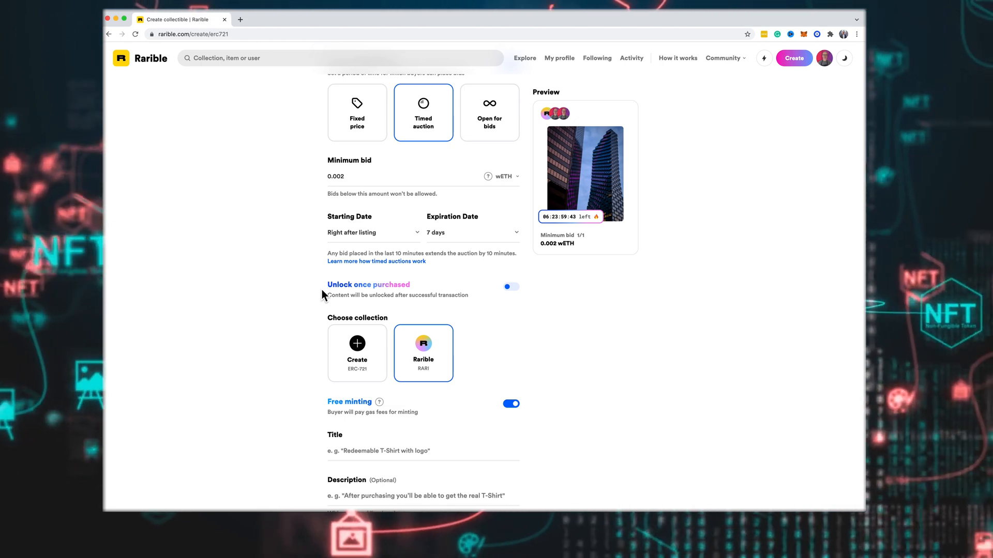
- Enter NORTHERN LIGHTS as the collectible's title
scroll(577, 311, down, 1)
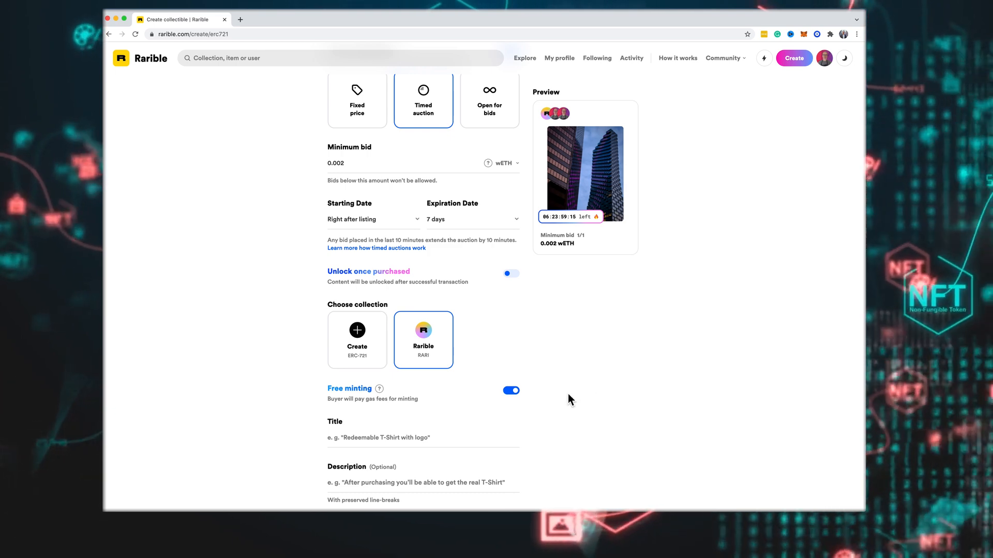
scroll(439, 436, down, 1)
scroll(538, 362, down, 1)
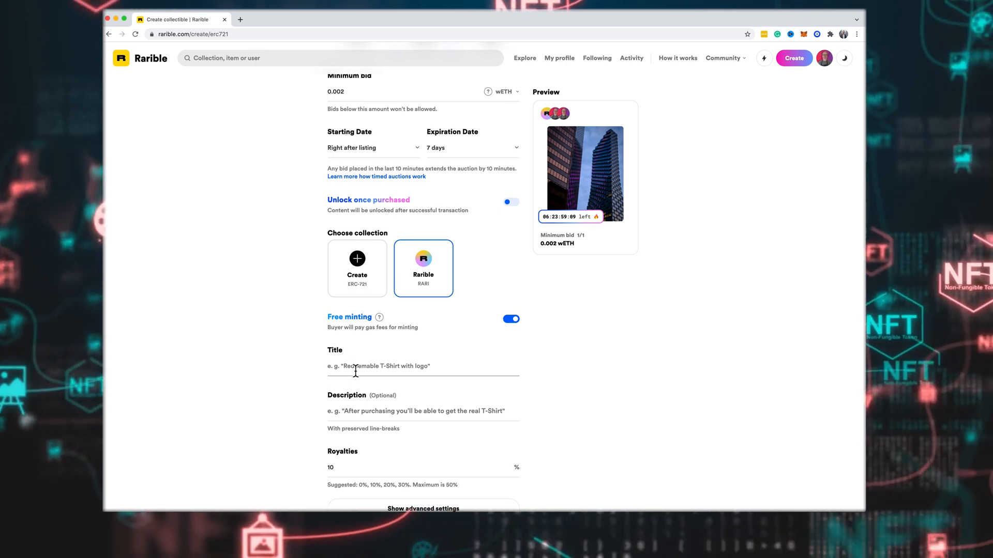
click(355, 371)
text(NOR)
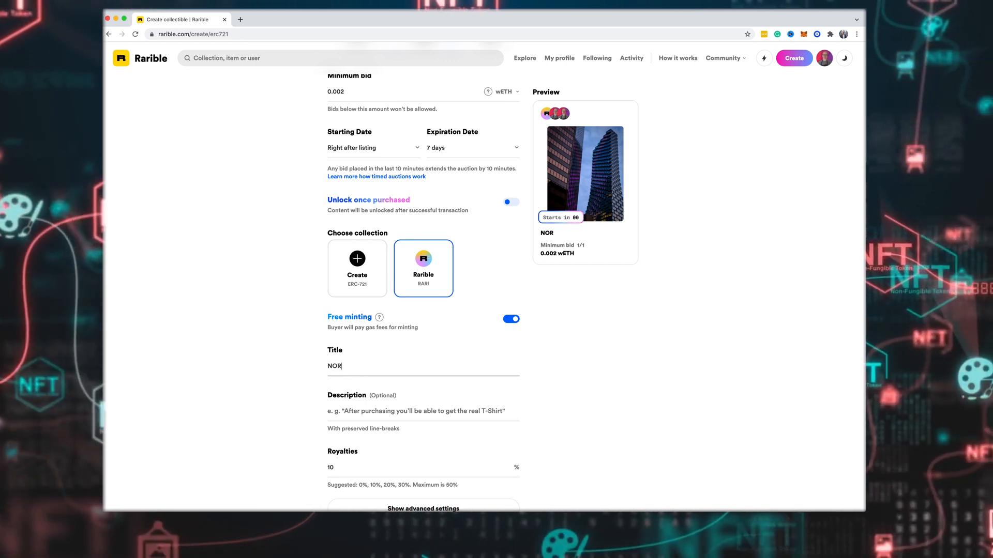
text(THERN LIGHTS)
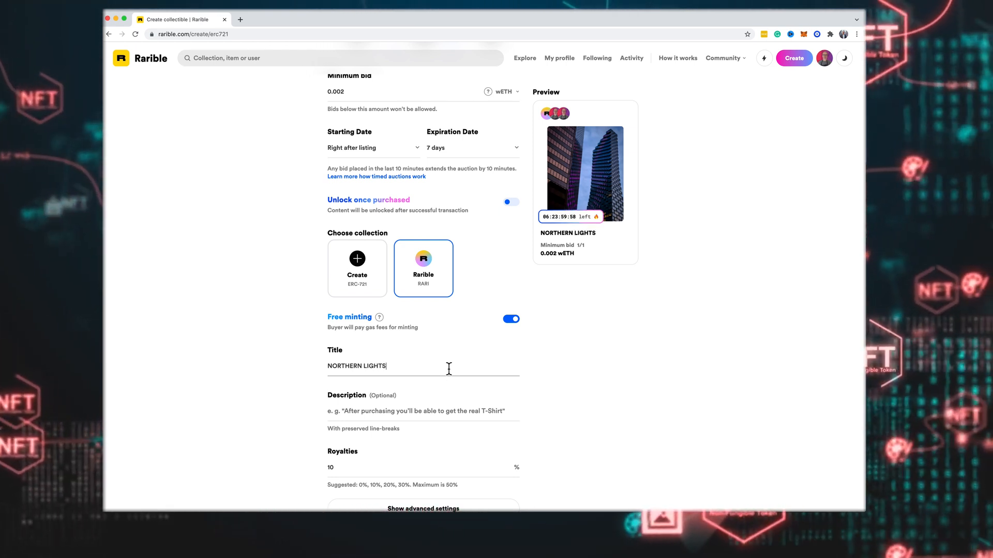
- Show the advanced settings for the collectible and review the optional properties and alternative text fields
scroll(323, 370, down, 2)
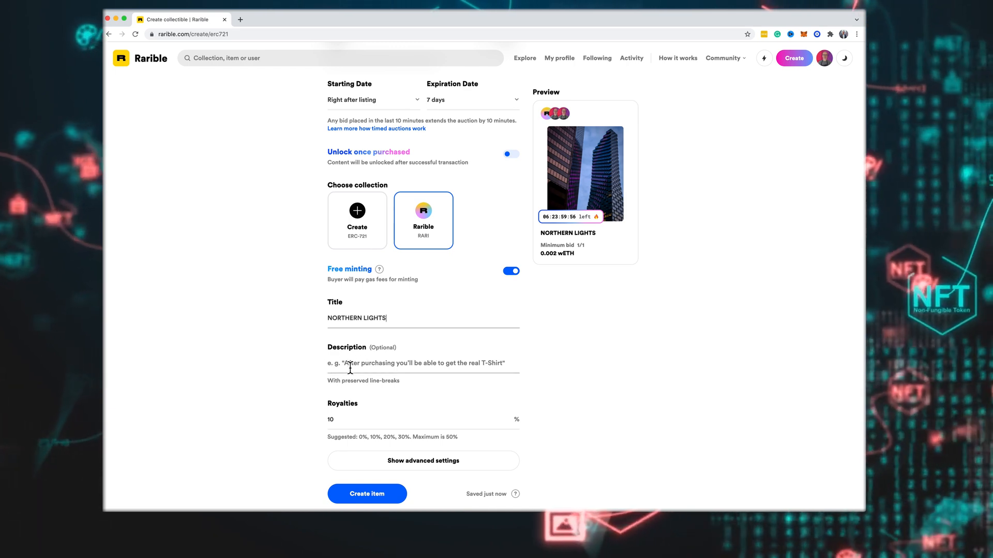
scroll(575, 377, down, 2)
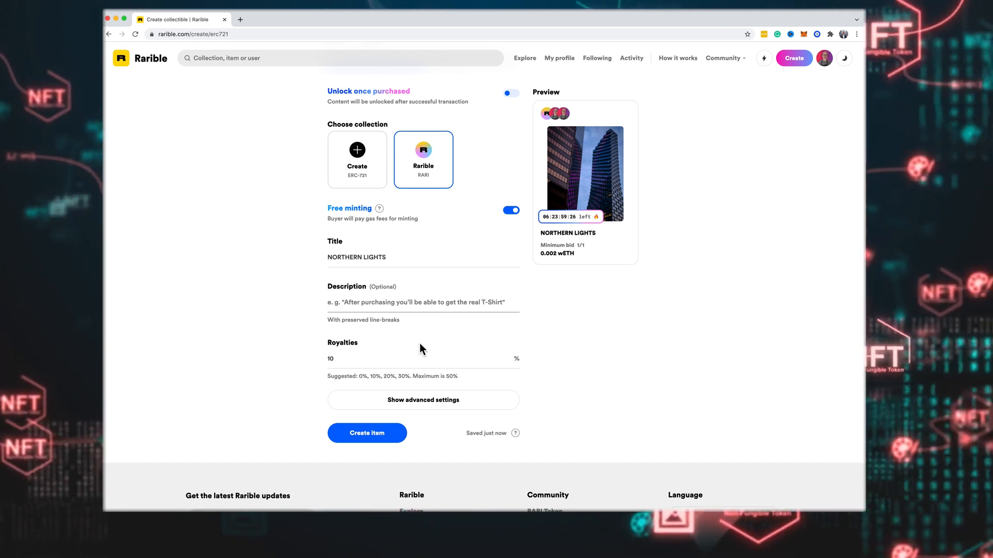
click(439, 394)
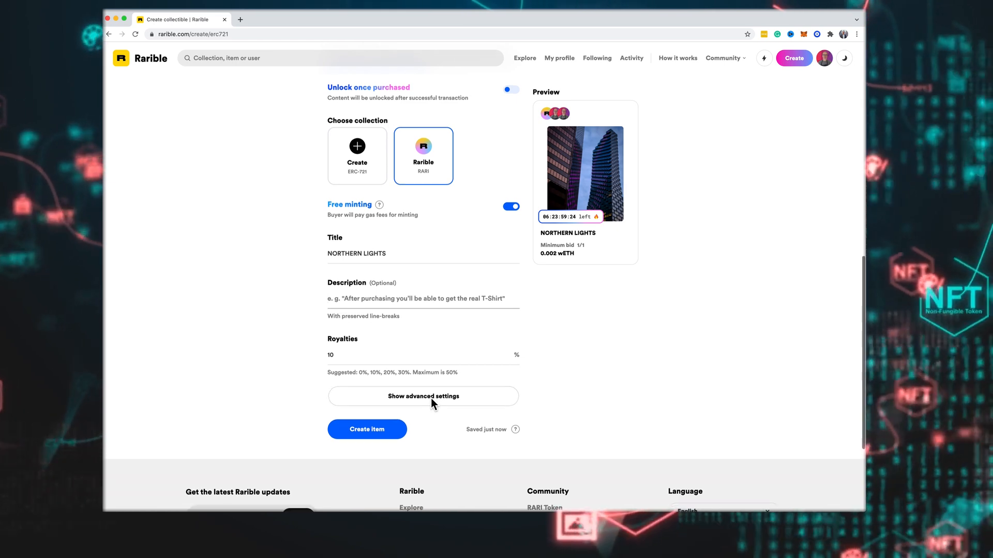
scroll(297, 385, down, 3)
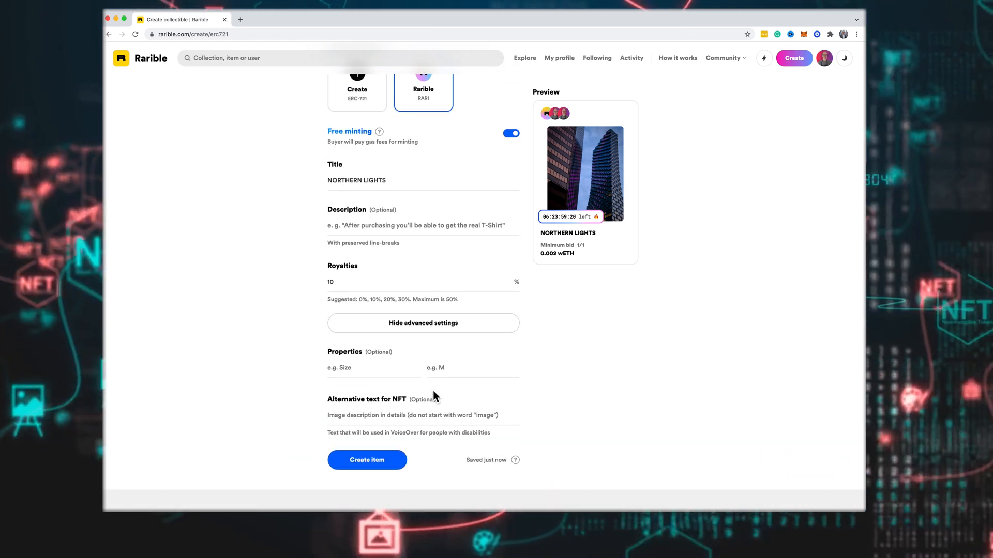
scroll(489, 380, down, 1)
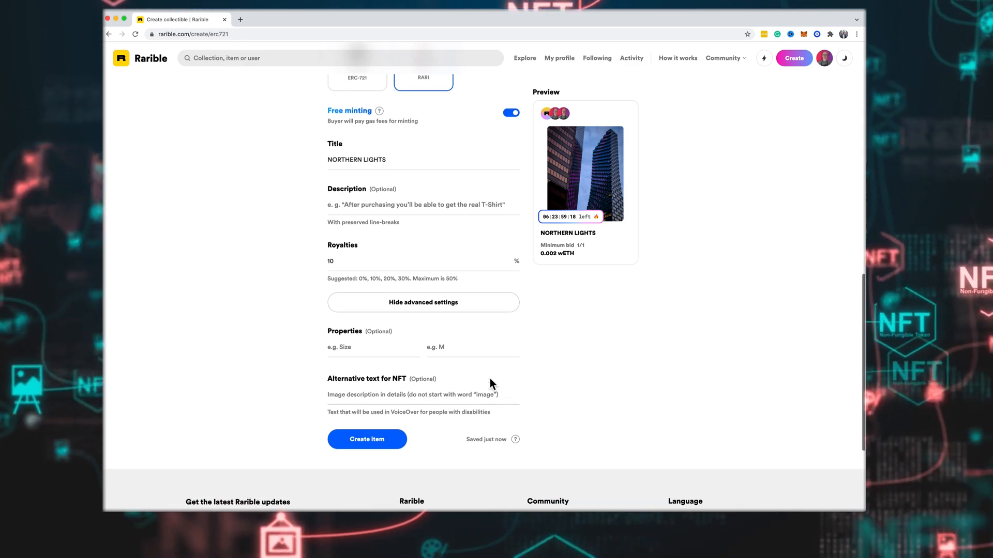
- Create the NORTHERN LIGHTS item with free minting and the completed auction settings
scroll(542, 359, up, 4)
scroll(542, 359, down, 4)
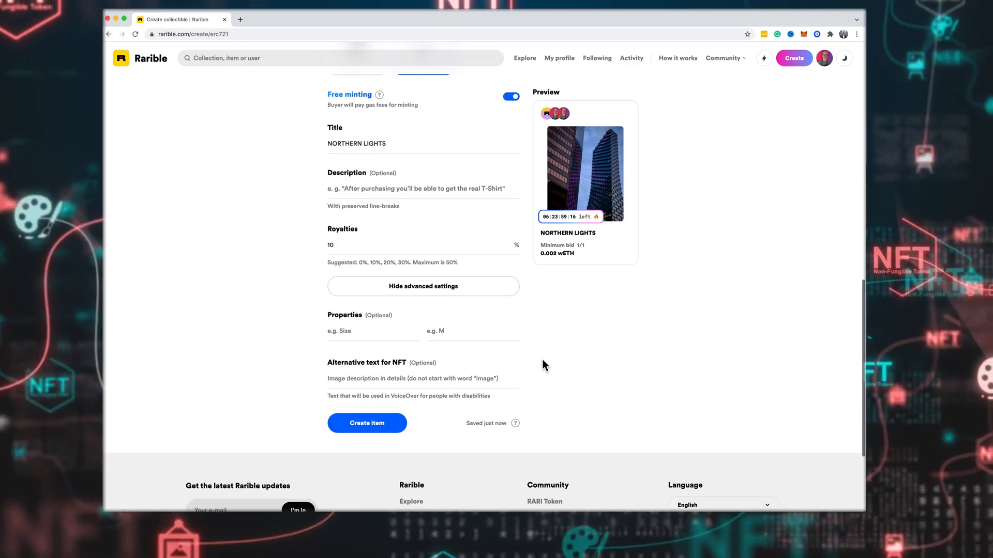
click(367, 420)
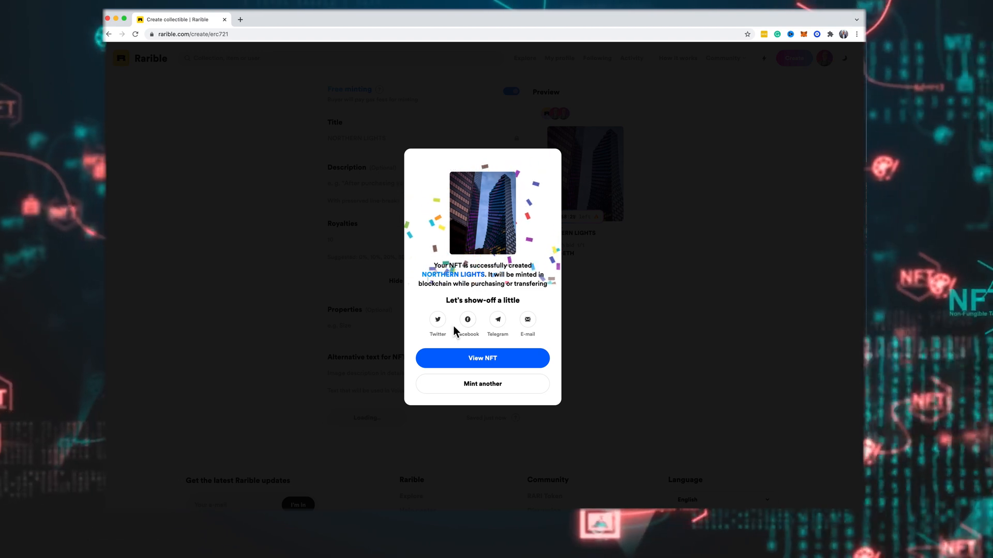
- Share the newly created NFT on Twitter with the prefilled tweet, and close the Twitter window
click(438, 321)
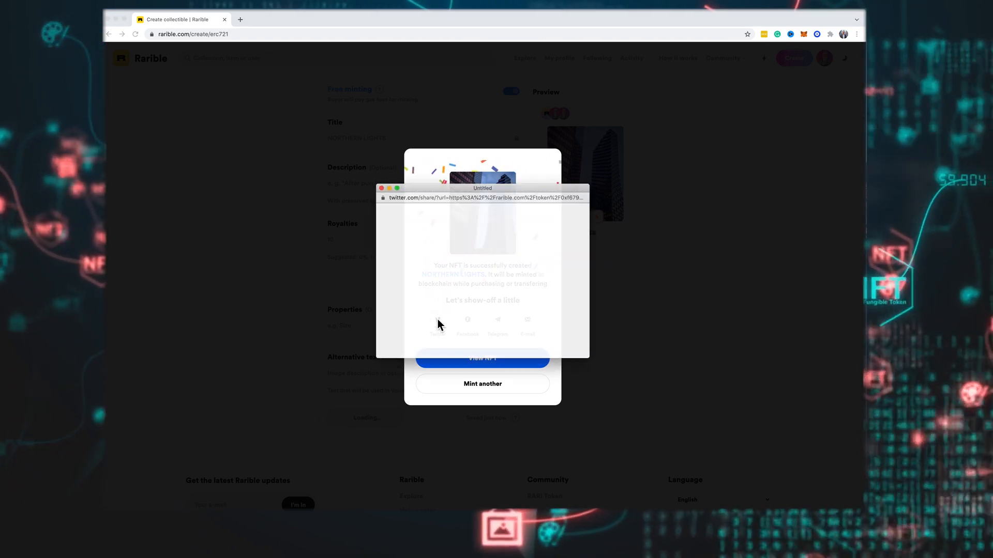
drag(459, 182, 449, 176)
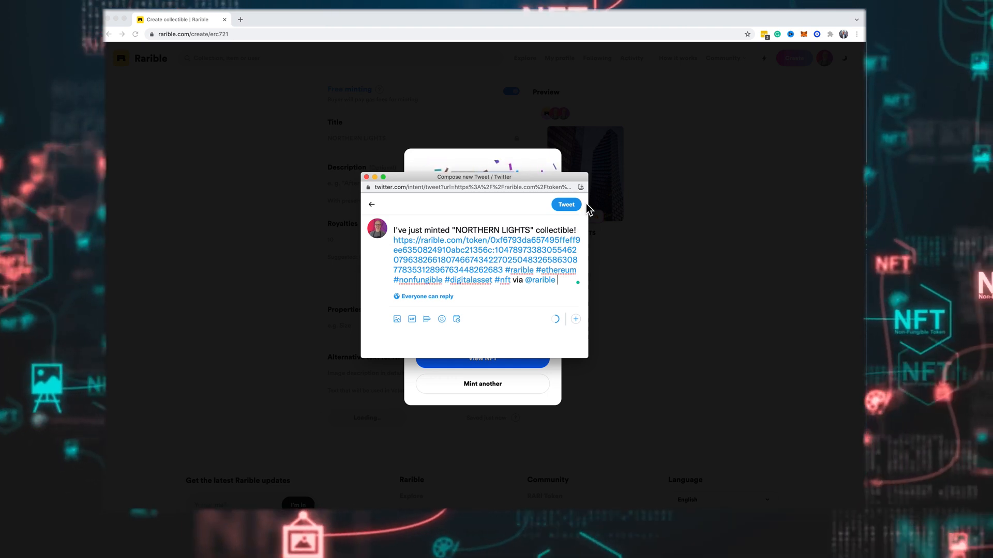
click(569, 205)
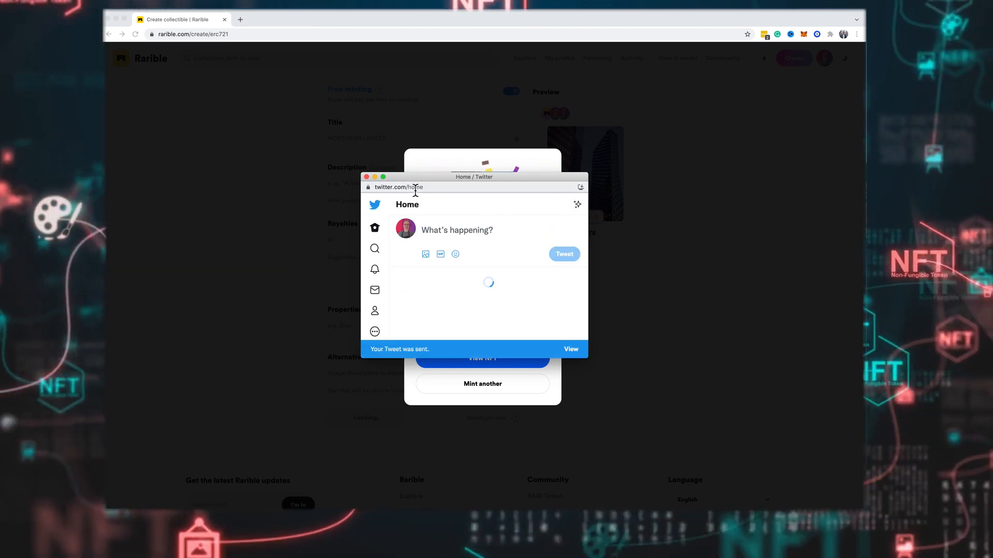
click(366, 177)
- View the new NFT's page, and go to the account's owned items
click(488, 356)
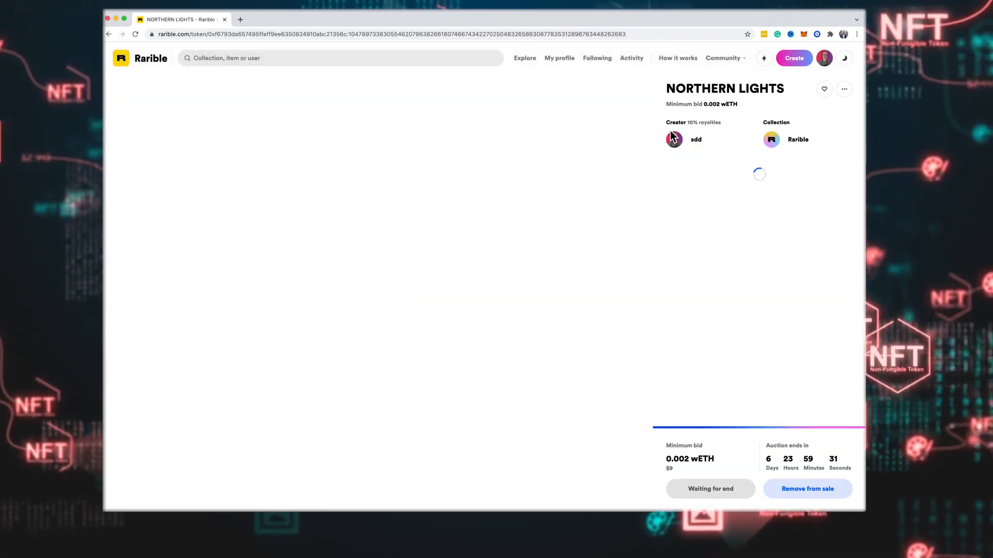
click(824, 58)
click(723, 206)
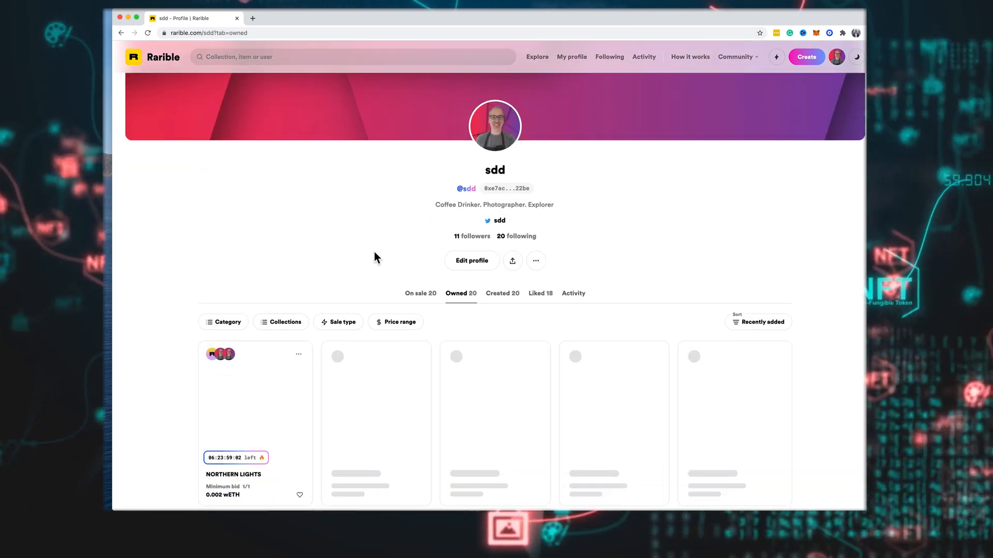
- Open NORTHERN LIGHTS from the owned items and check its details and bids
scroll(188, 313, down, 5)
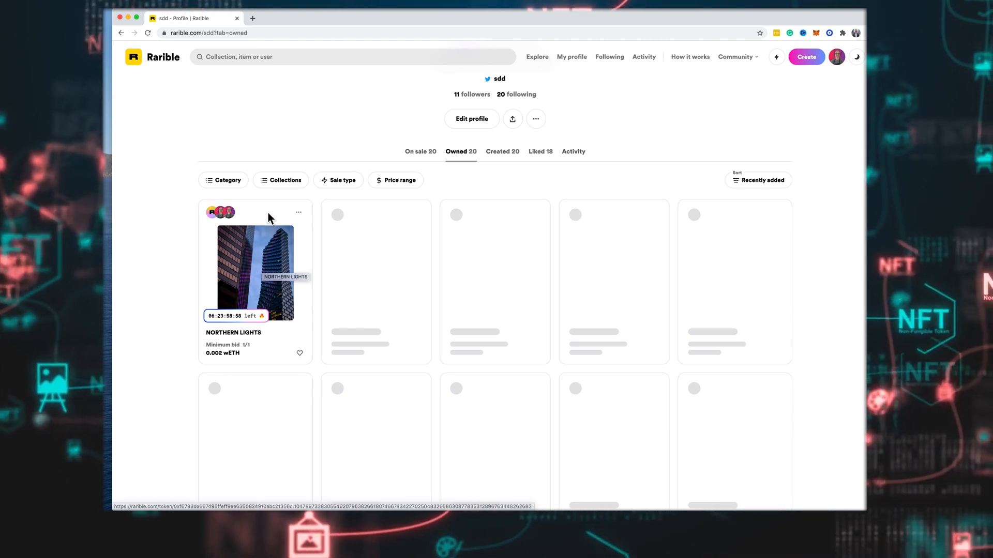
click(256, 246)
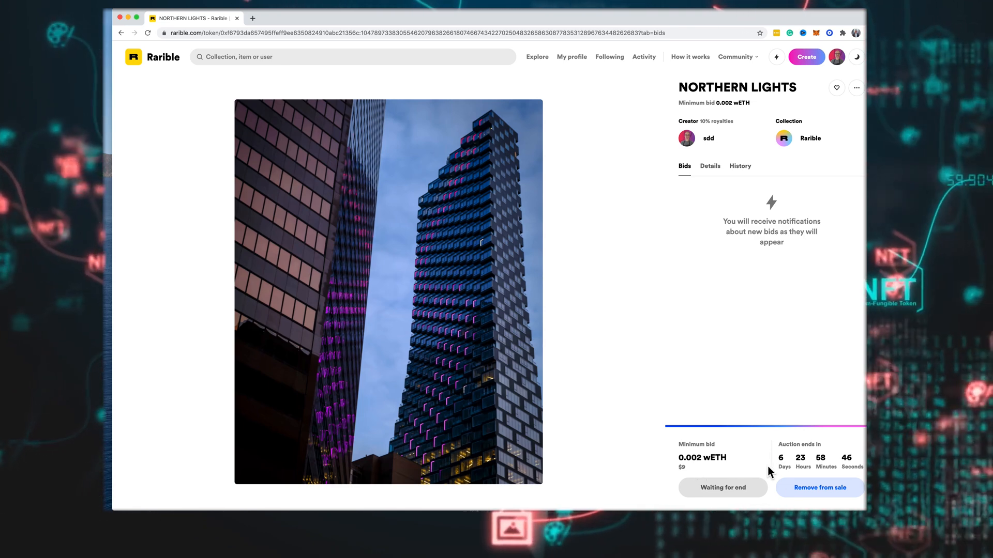
click(708, 165)
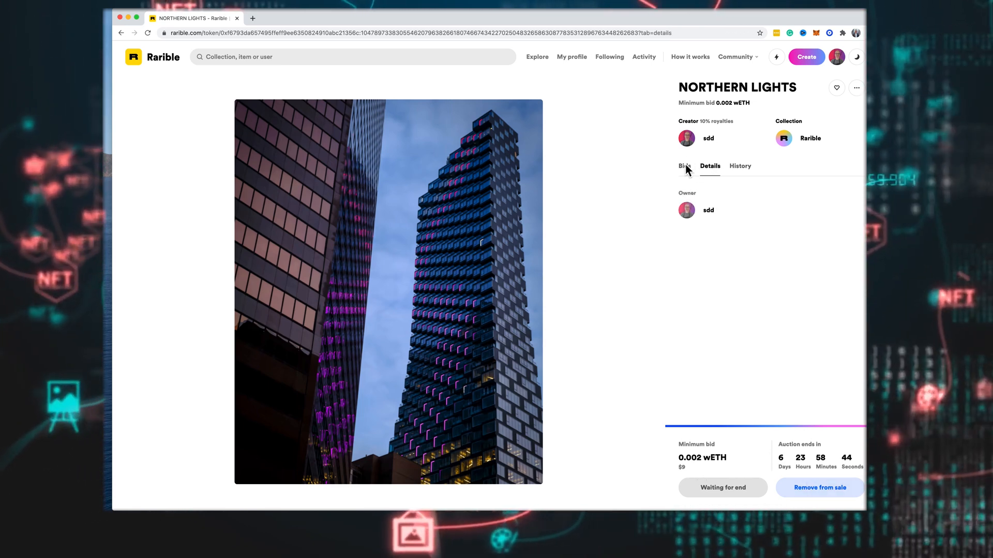
click(682, 164)
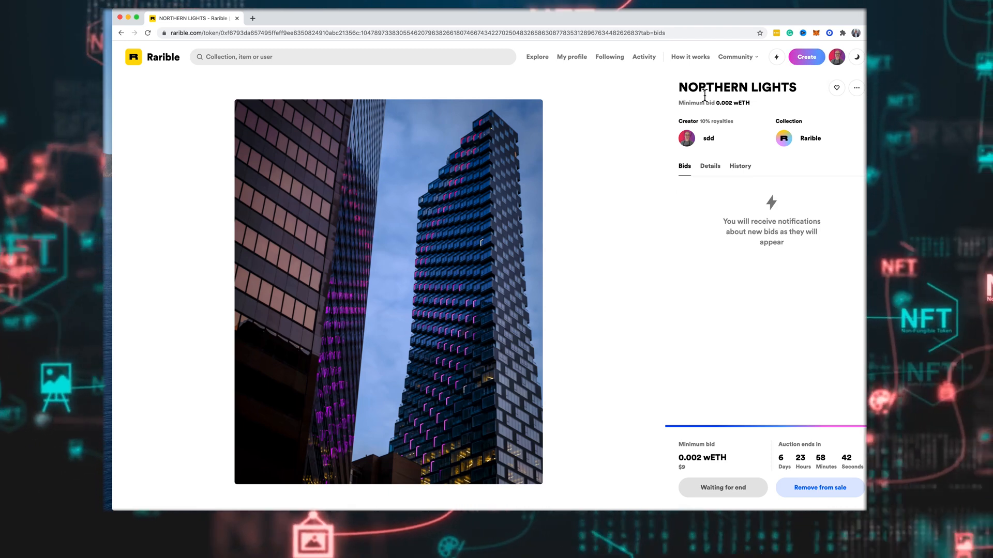